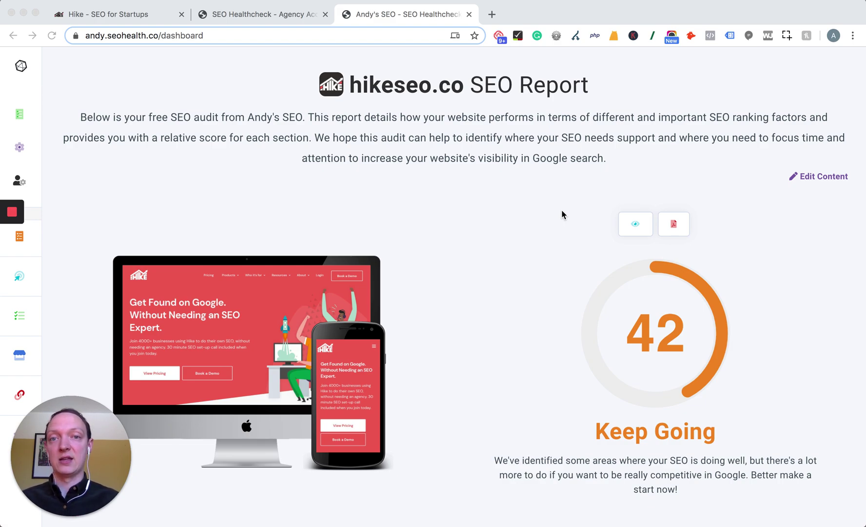
Bring Chrome to the front with the hikeseo.co SEO Report, score 42, showing.
{"action": "left_click", "coordinate": [124, 15]}
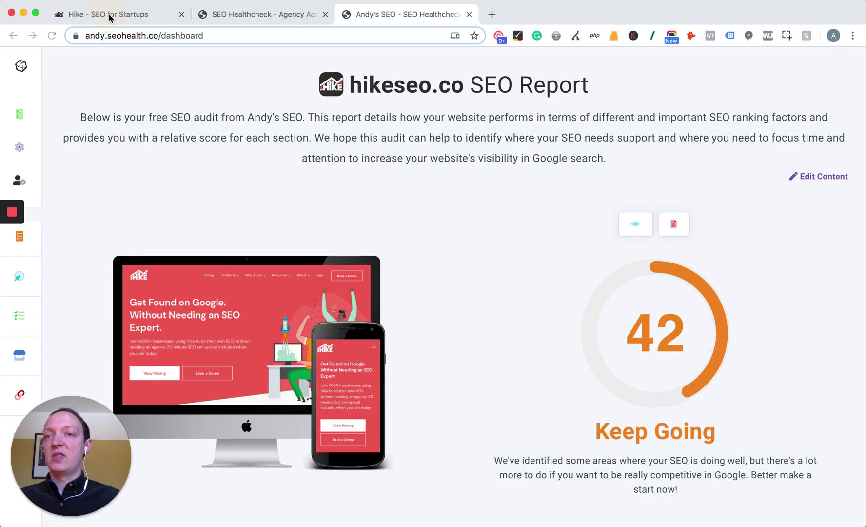
Switch to the 'Hike - SEO for Startups' tab to view its locked Whitelabel Settings.
{"action": "left_click", "coordinate": [97, 17]}
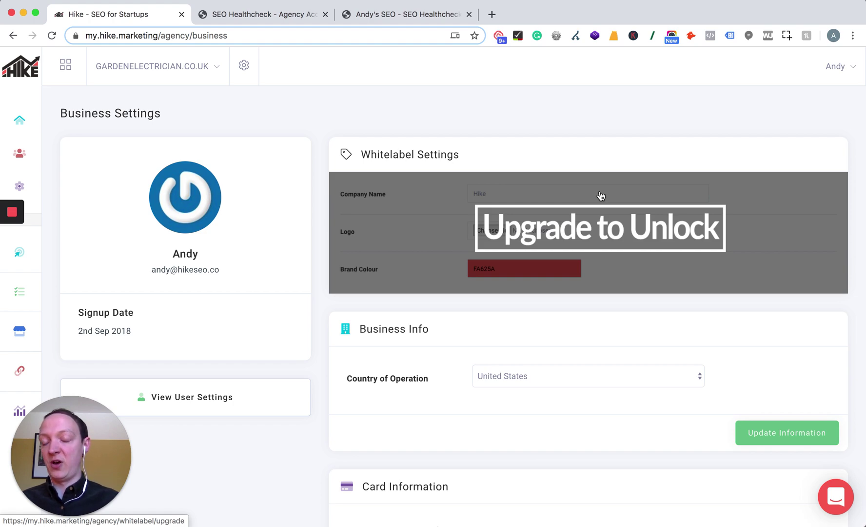
View the public agency registration page, then go back to the hikeseo.co report dashboard.
{"action": "left_click", "coordinate": [231, 15]}
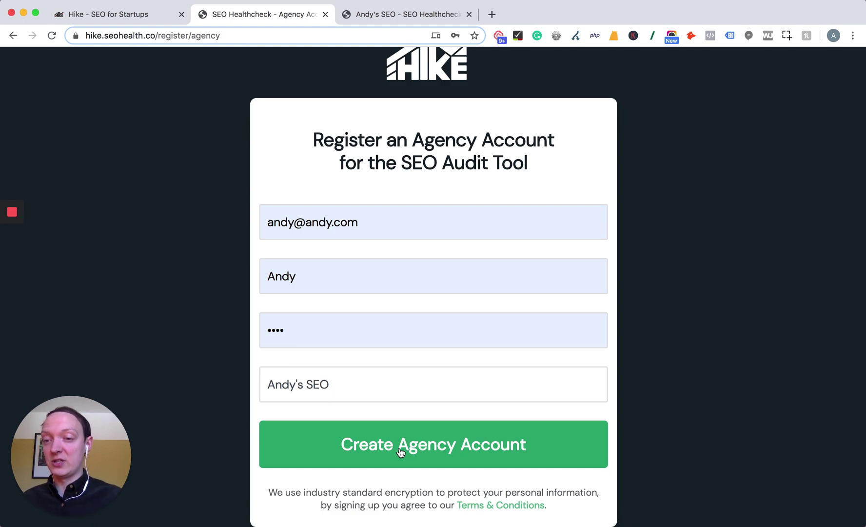
{"action": "left_click", "coordinate": [377, 17]}
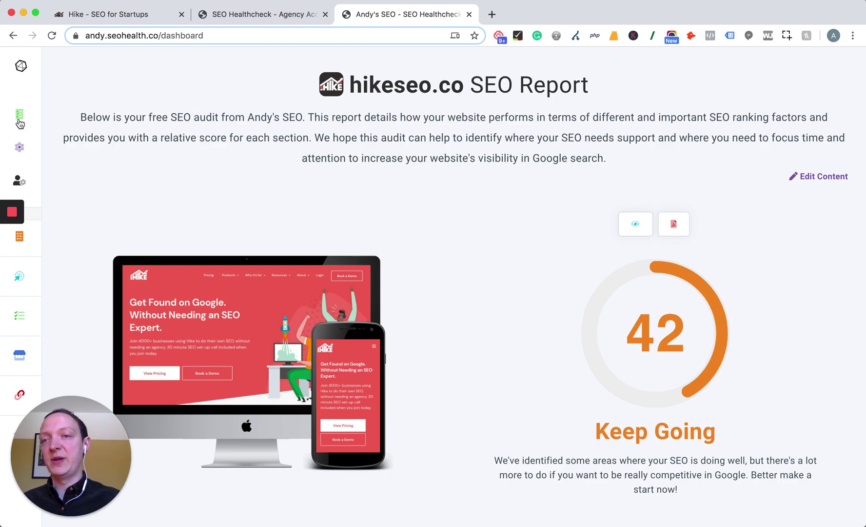
Open Agency Settings from the left sidebar to see company name, website and subdomain.
{"action": "mouse_move", "coordinate": [25, 120]}
{"action": "left_click", "coordinate": [66, 152]}
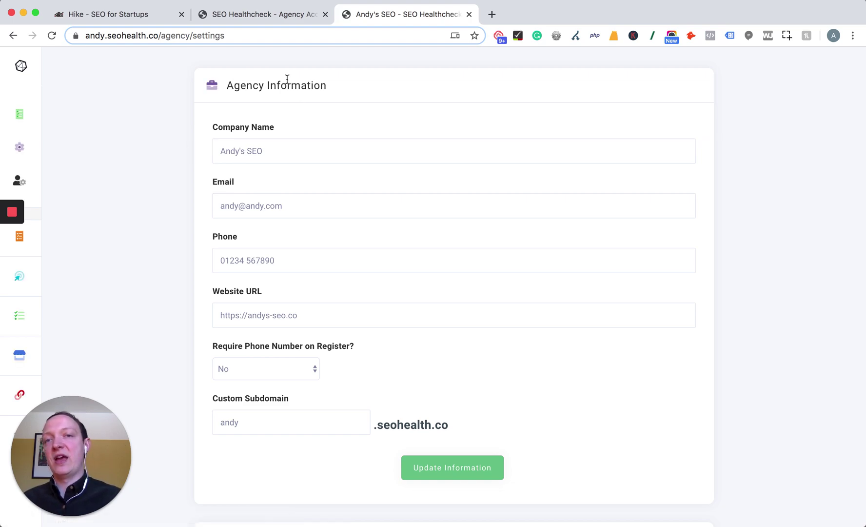
{"action": "left_click", "coordinate": [296, 150]}
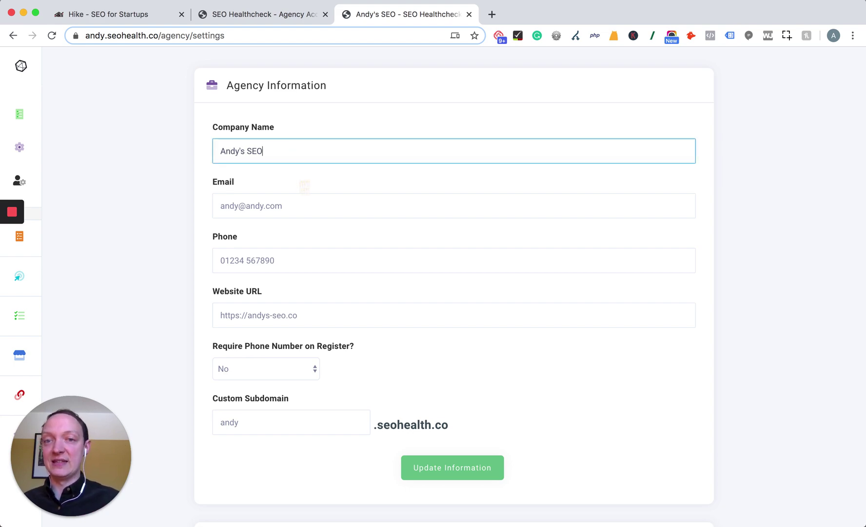
{"action": "left_click", "coordinate": [283, 203]}
{"action": "left_click", "coordinate": [281, 258]}
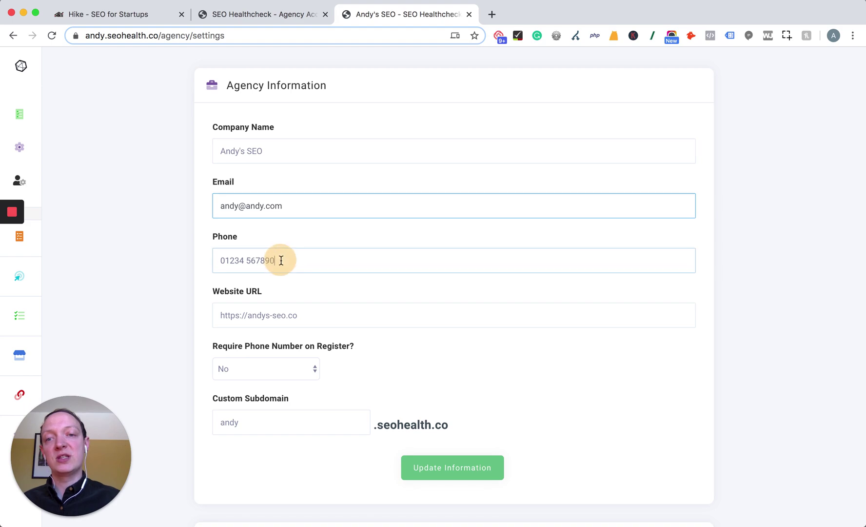
{"action": "left_click", "coordinate": [310, 316]}
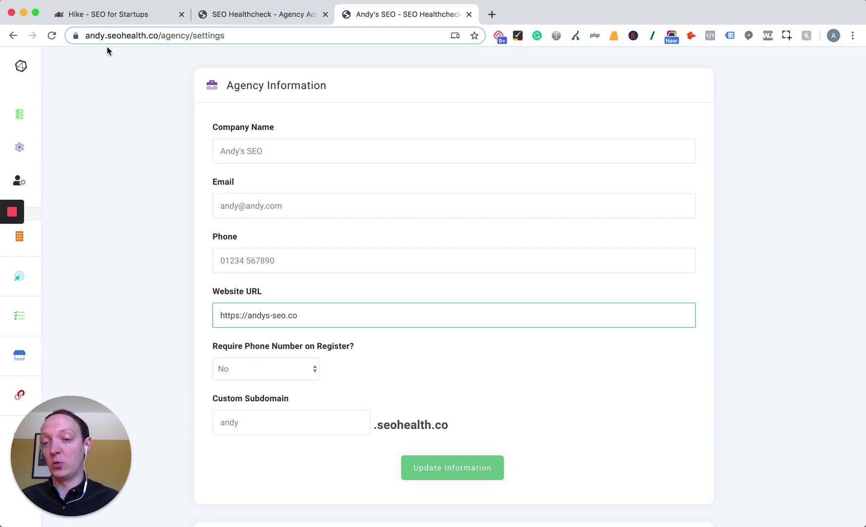
{"action": "scroll", "coordinate": [404, 280], "scroll_direction": "down", "scroll_amount": 6}
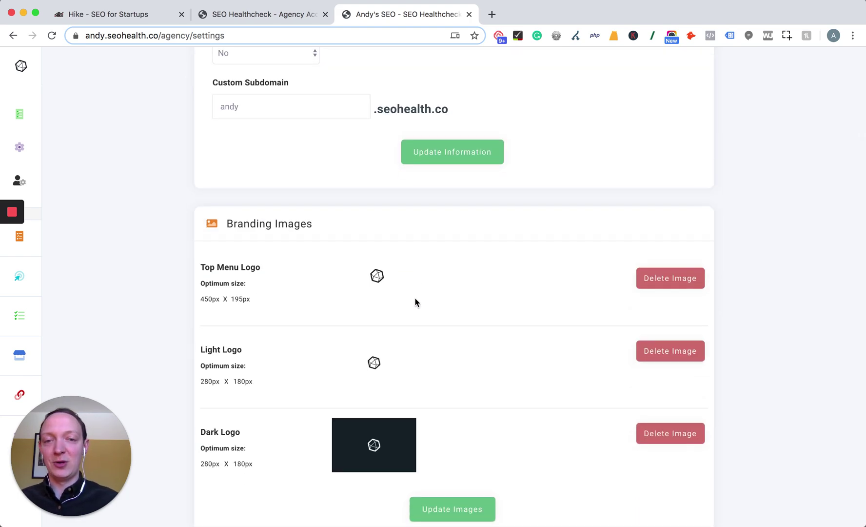
{"action": "mouse_move", "coordinate": [33, 71]}
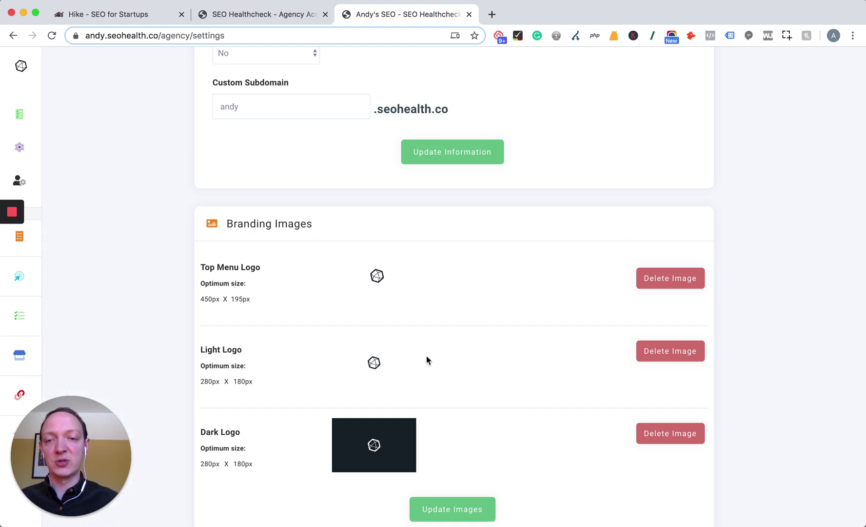
{"action": "scroll", "coordinate": [427, 356], "scroll_direction": "down", "scroll_amount": 2}
{"action": "scroll", "coordinate": [426, 356], "scroll_direction": "down", "scroll_amount": 7}
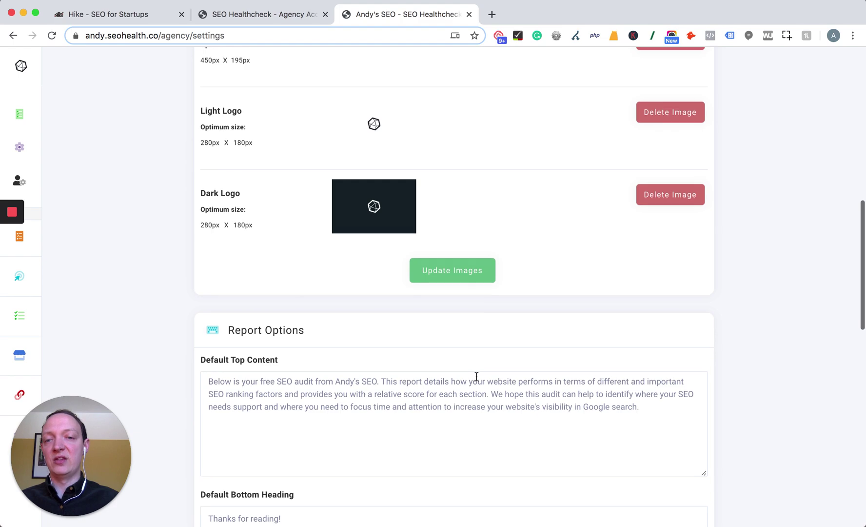
{"action": "scroll", "coordinate": [477, 376], "scroll_direction": "down", "scroll_amount": 1}
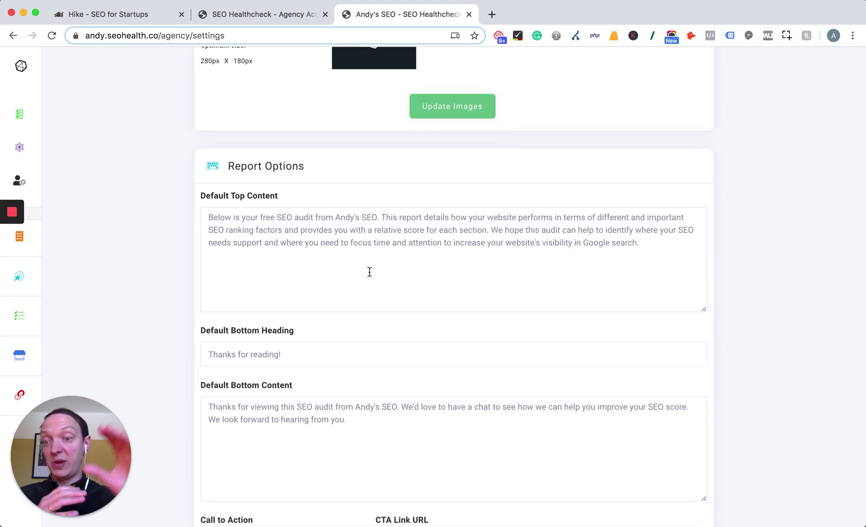
{"action": "scroll", "coordinate": [370, 272], "scroll_direction": "down", "scroll_amount": 6}
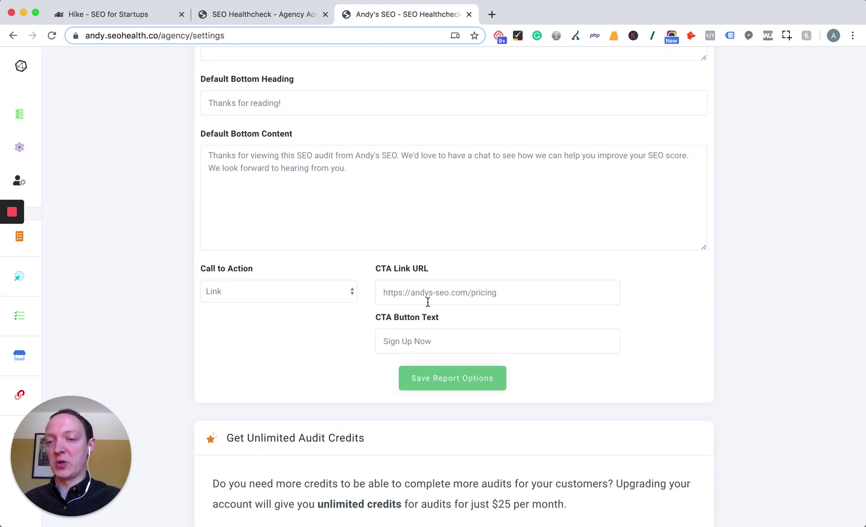
{"action": "scroll", "coordinate": [614, 332], "scroll_direction": "down", "scroll_amount": 3}
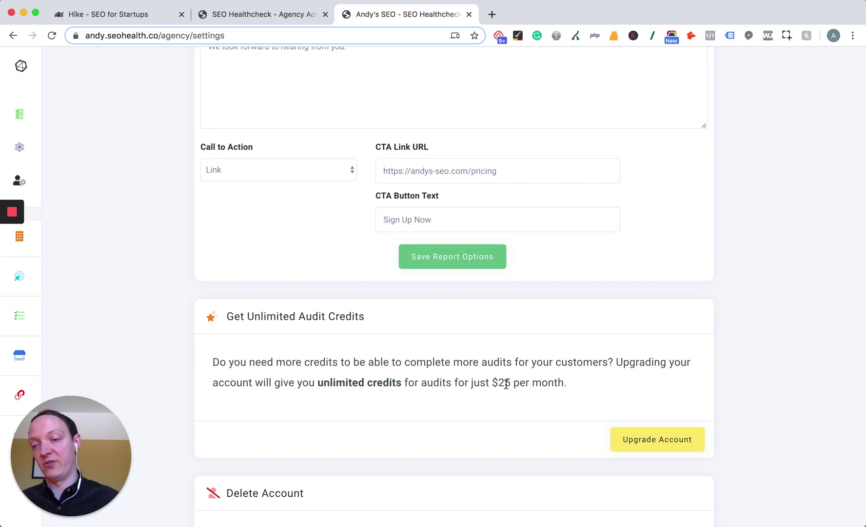
Go to Audits in the sidebar to list the hikeseo.co audit with 24 remaining.
{"action": "scroll", "coordinate": [505, 384], "scroll_direction": "up", "scroll_amount": 20}
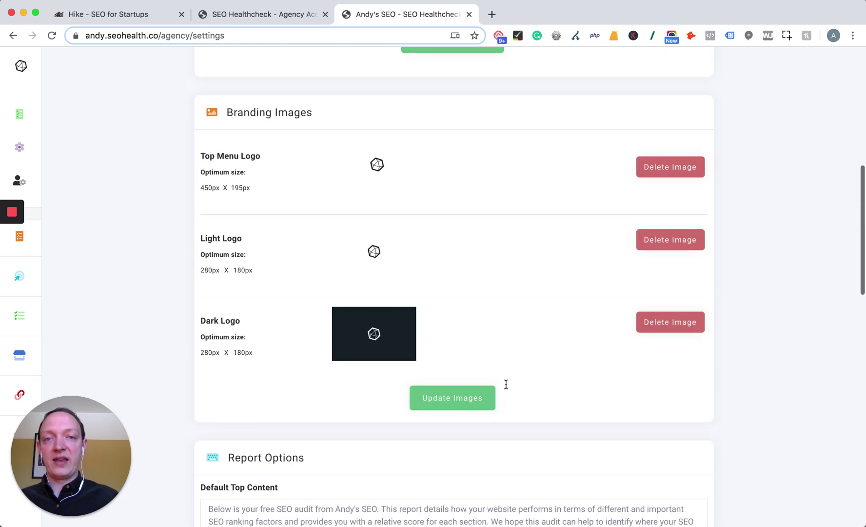
{"action": "mouse_move", "coordinate": [33, 114]}
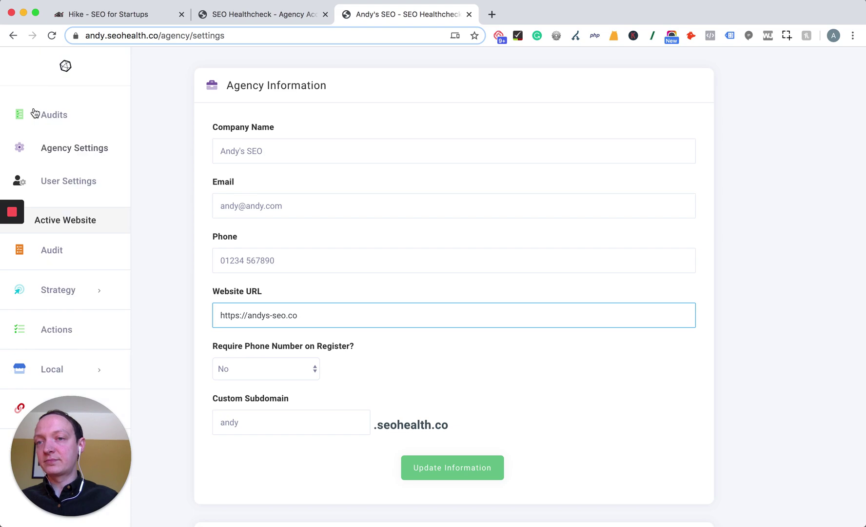
{"action": "left_click", "coordinate": [54, 119]}
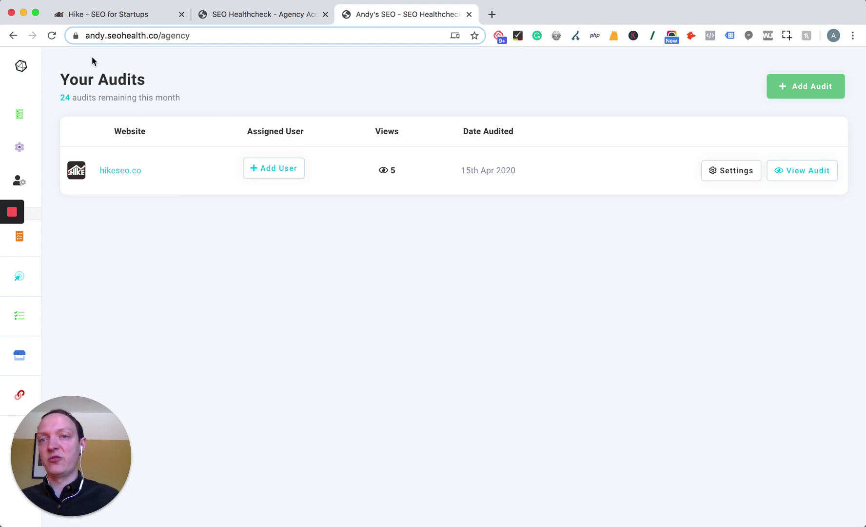
{"action": "left_click", "coordinate": [160, 35]}
{"action": "left_click_drag", "start_coordinate": [117, 35], "coordinate": [97, 32]}
{"action": "key", "text": "super+c"}
{"action": "left_click", "coordinate": [141, 35]}
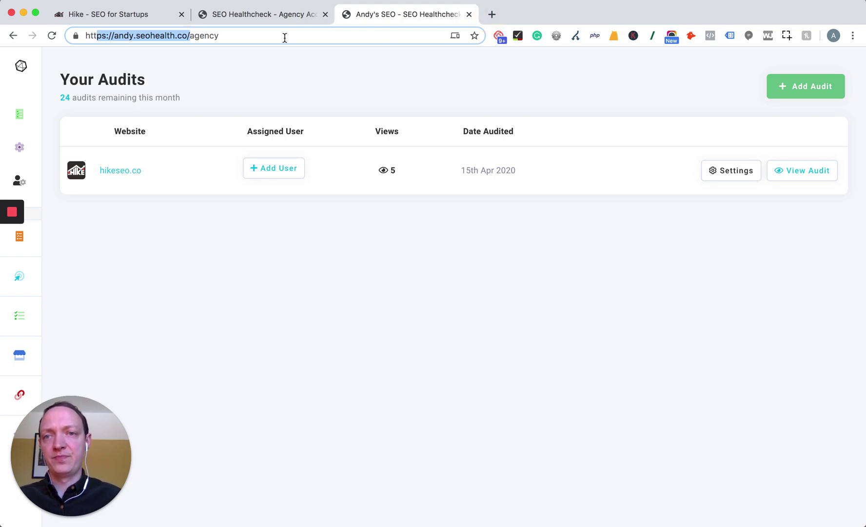
{"action": "left_click", "coordinate": [492, 15]}
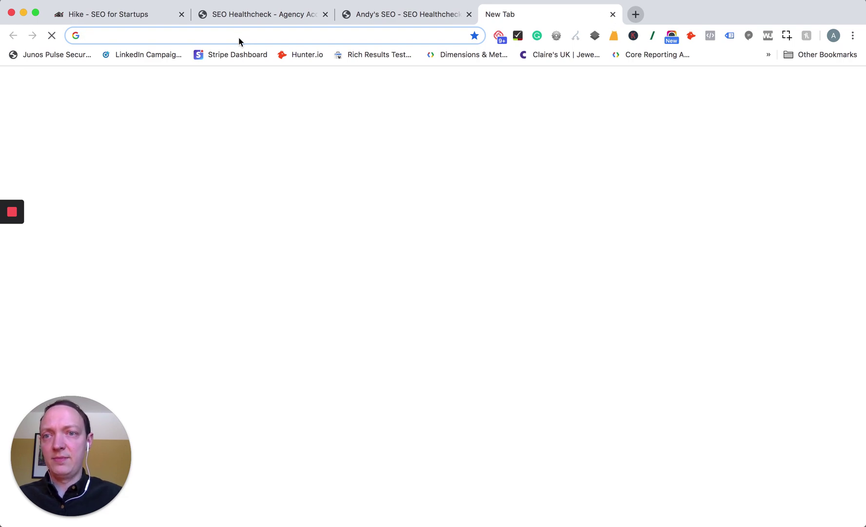
{"action": "left_click", "coordinate": [218, 37]}
{"action": "key", "text": "super+v"}
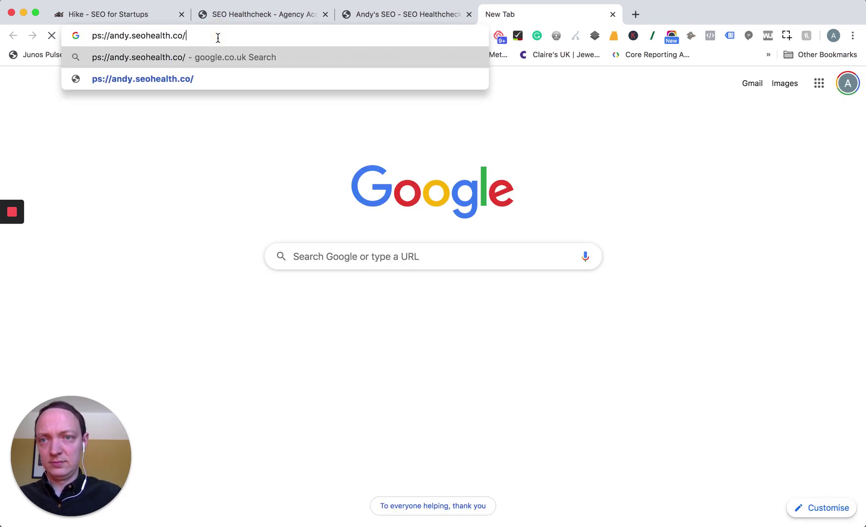
{"action": "left_click_drag", "start_coordinate": [108, 35], "coordinate": [49, 36]}
{"action": "key", "text": "Left"}
{"action": "type", "text": "htt"}
{"action": "left_click", "coordinate": [200, 39]}
{"action": "left_click", "coordinate": [208, 34]}
{"action": "type", "text": "regi"}
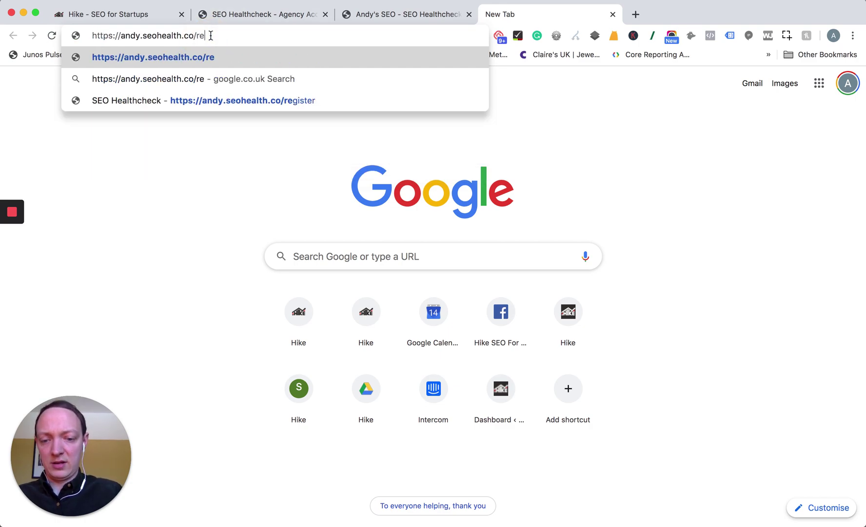
{"action": "key", "text": "Return"}
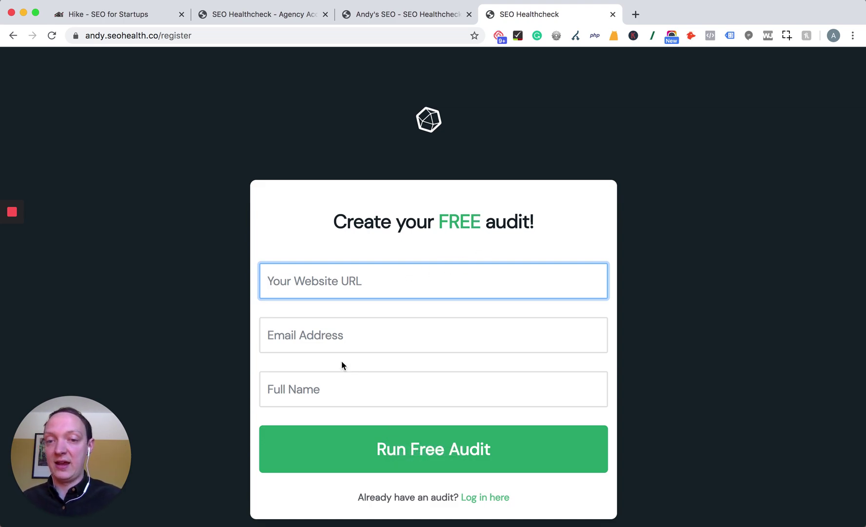
Pass through the registration and Hike tabs back to the agency's Your Audits list.
{"action": "left_click", "coordinate": [234, 17]}
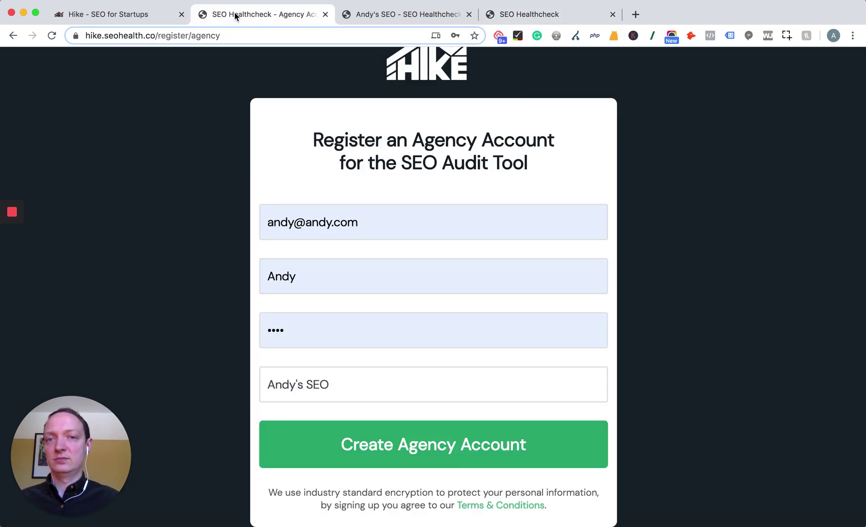
{"action": "left_click", "coordinate": [144, 16]}
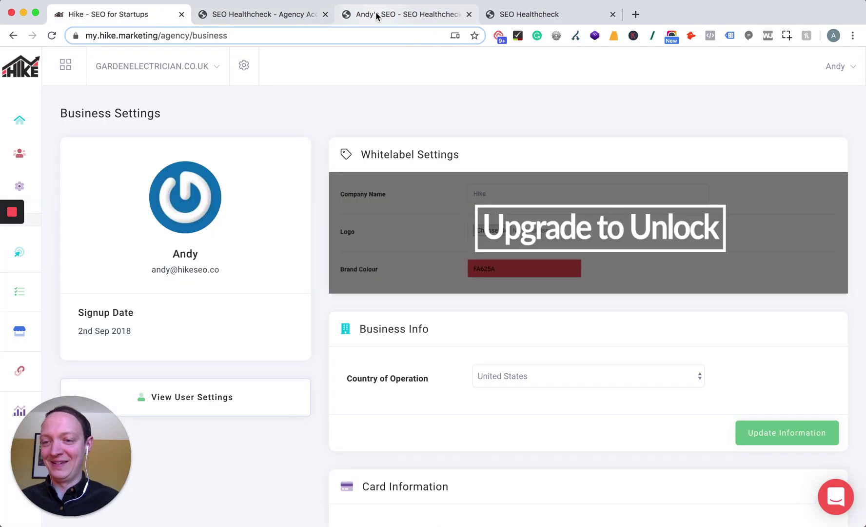
{"action": "left_click", "coordinate": [376, 15]}
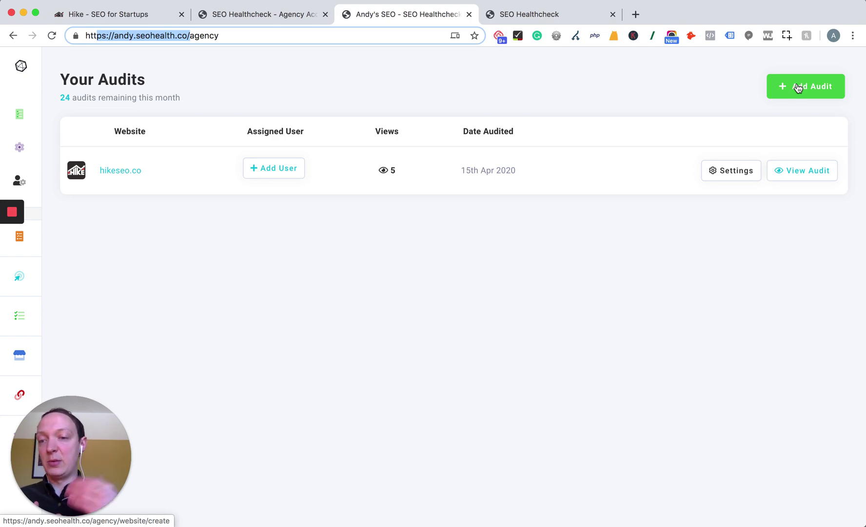
Open the hikeseo.co audit with View Audit to show its score of 42.
{"action": "left_click", "coordinate": [814, 175]}
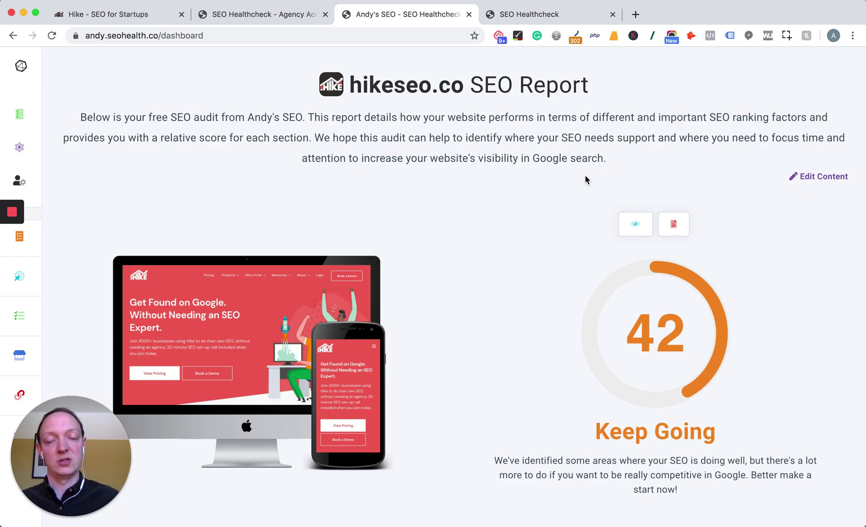
{"action": "scroll", "coordinate": [585, 179], "scroll_direction": "down", "scroll_amount": 3}
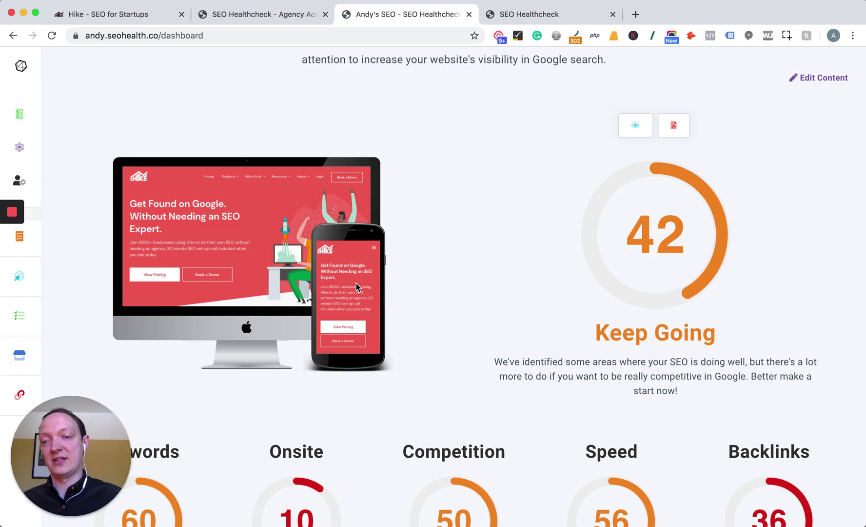
{"action": "scroll", "coordinate": [516, 270], "scroll_direction": "down", "scroll_amount": 2}
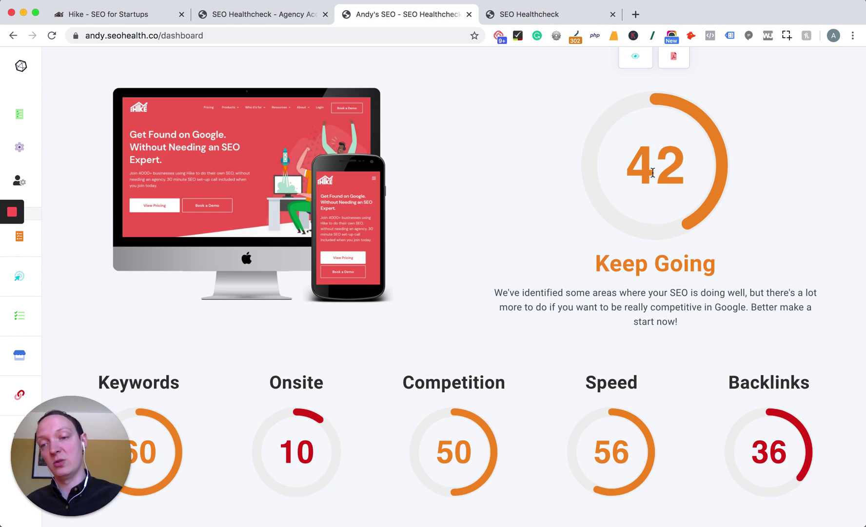
{"action": "scroll", "coordinate": [631, 253], "scroll_direction": "down", "scroll_amount": 3}
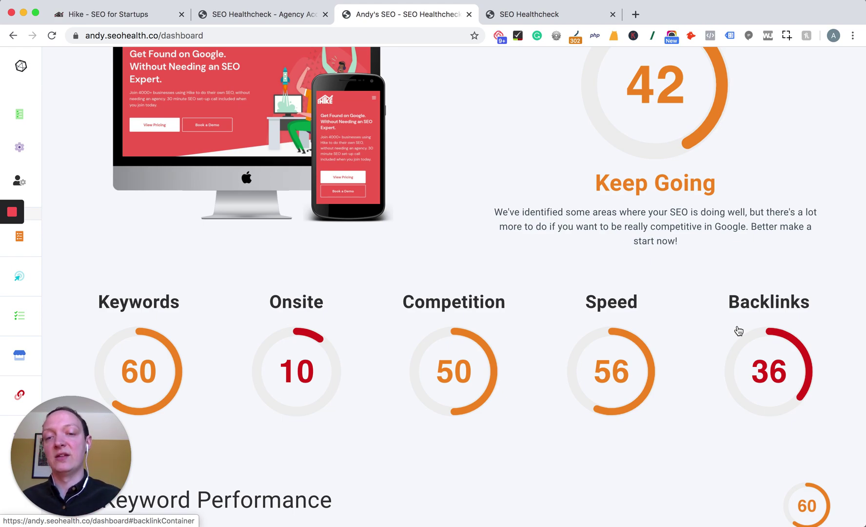
{"action": "scroll", "coordinate": [738, 330], "scroll_direction": "down", "scroll_amount": 6}
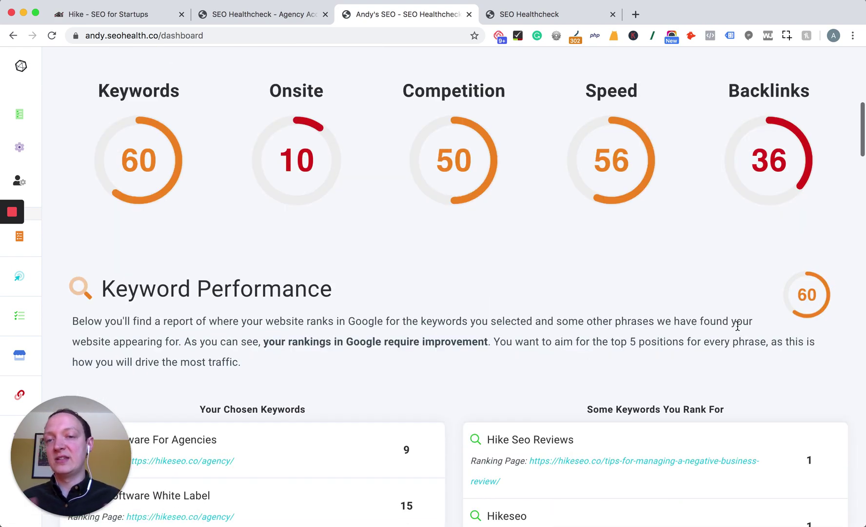
{"action": "scroll", "coordinate": [738, 325], "scroll_direction": "down", "scroll_amount": 1}
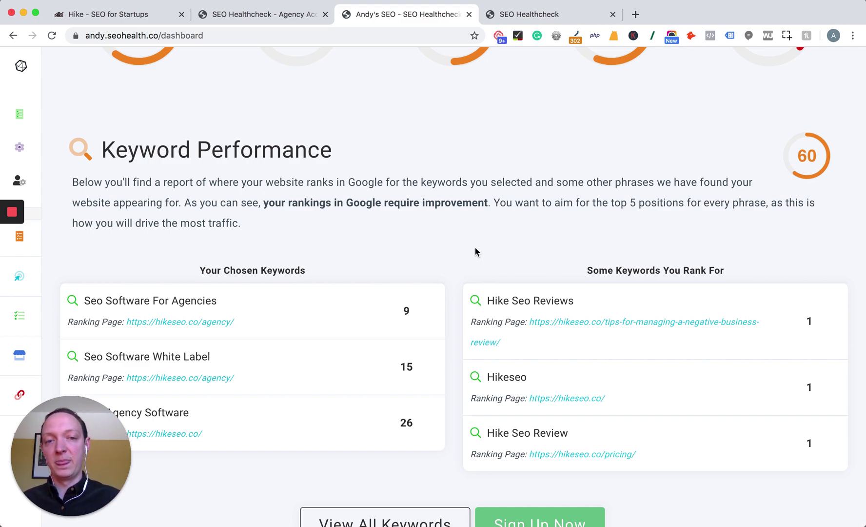
{"action": "scroll", "coordinate": [475, 248], "scroll_direction": "down", "scroll_amount": 3}
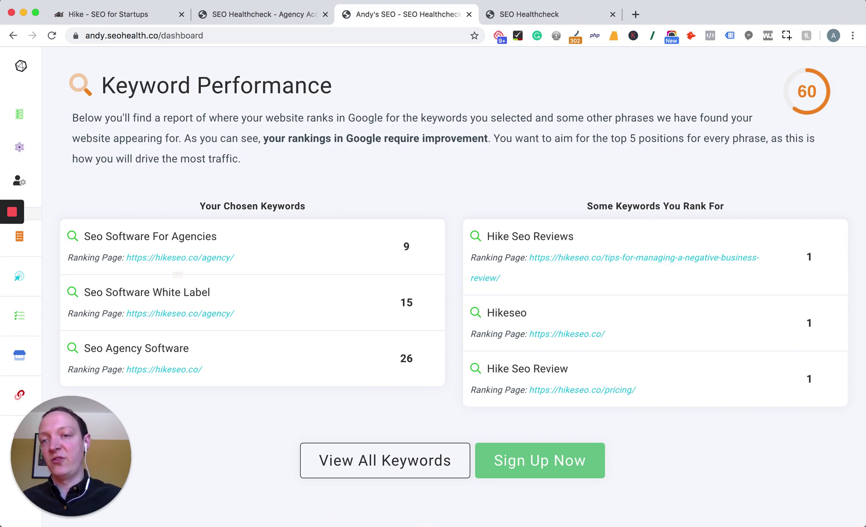